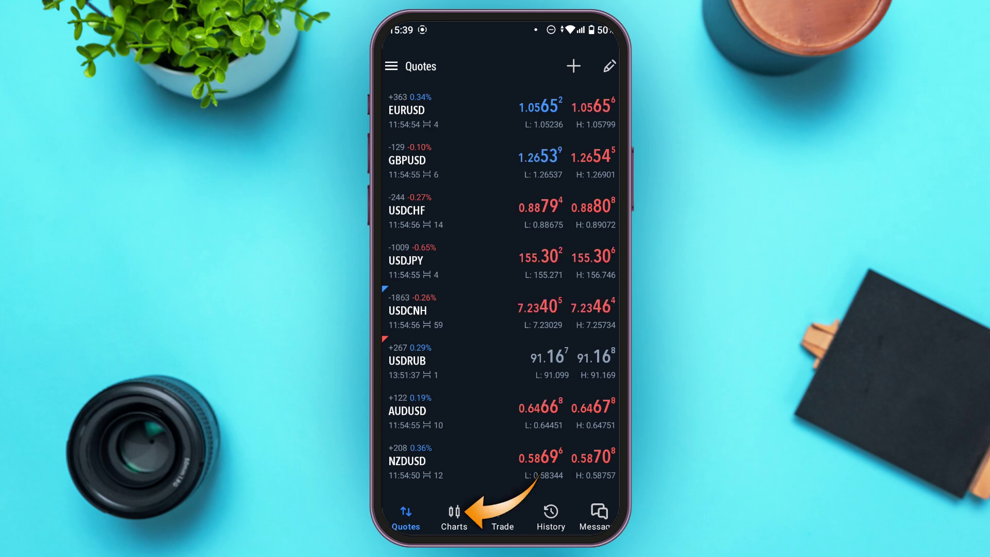
Bring up the USDCHF M15 chart and its indicators page.
left_click(454, 515)
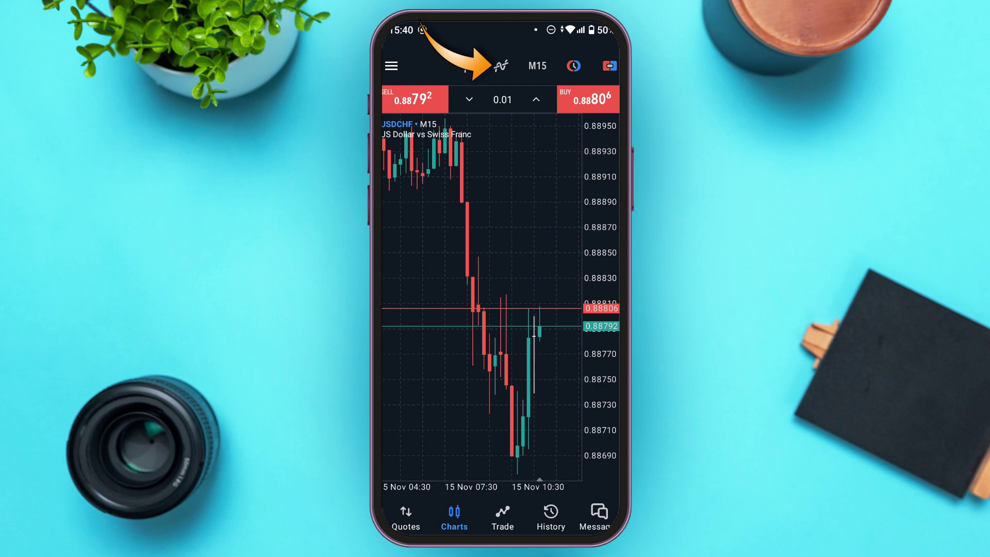
left_click(500, 66)
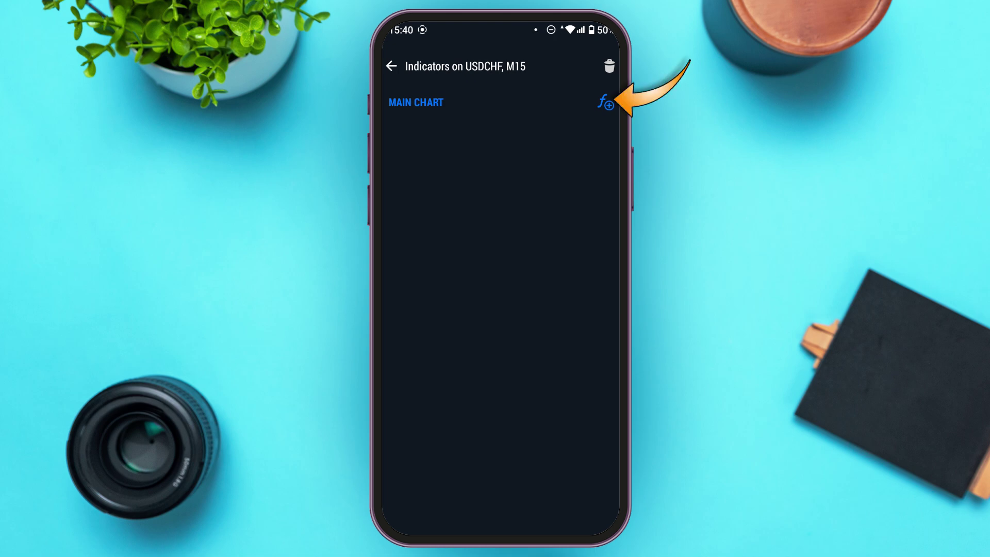
Open the list of indicators available for the USDCHF main chart.
left_click(606, 102)
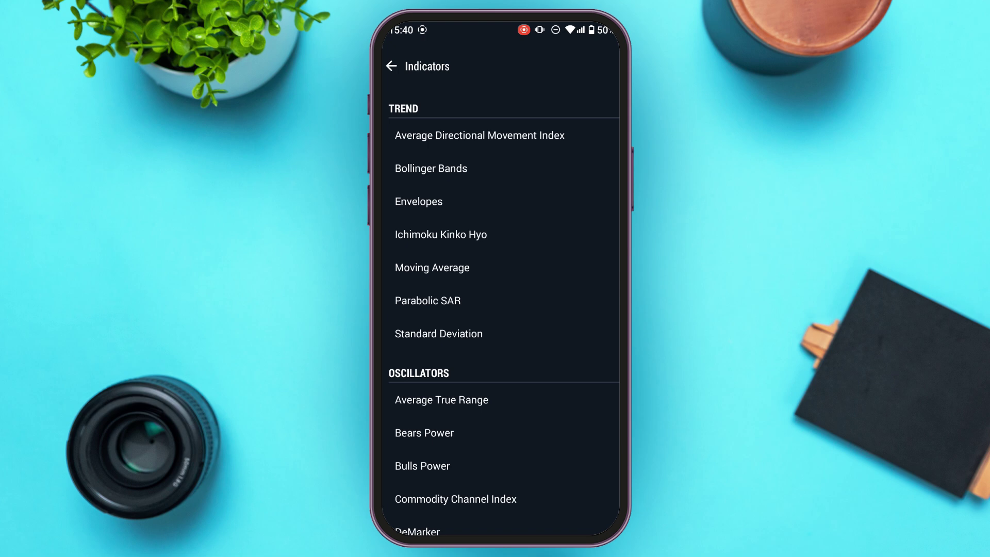
scroll(518, 479, "down", 10)
scroll(506, 482, "up", 3)
scroll(506, 482, "up", 5)
Add a period-10 Moving Average with a red 2-pixel line and save it.
left_click(531, 265)
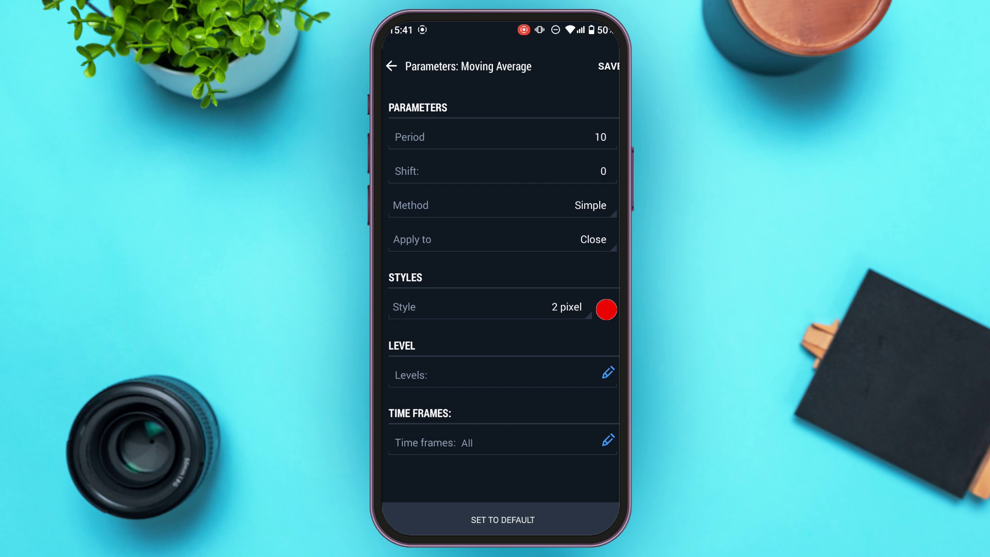
left_click_drag(527, 375, 520, 397)
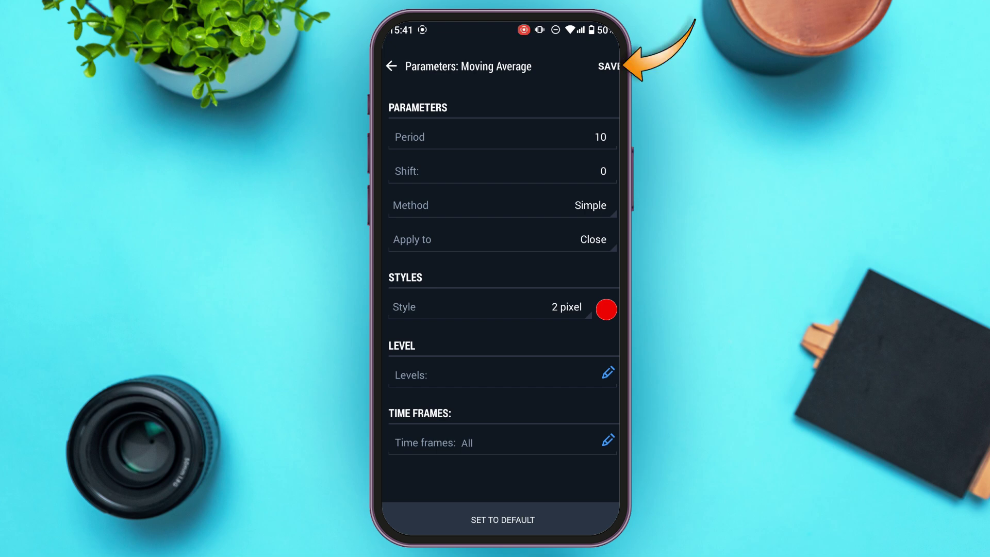
left_click(608, 66)
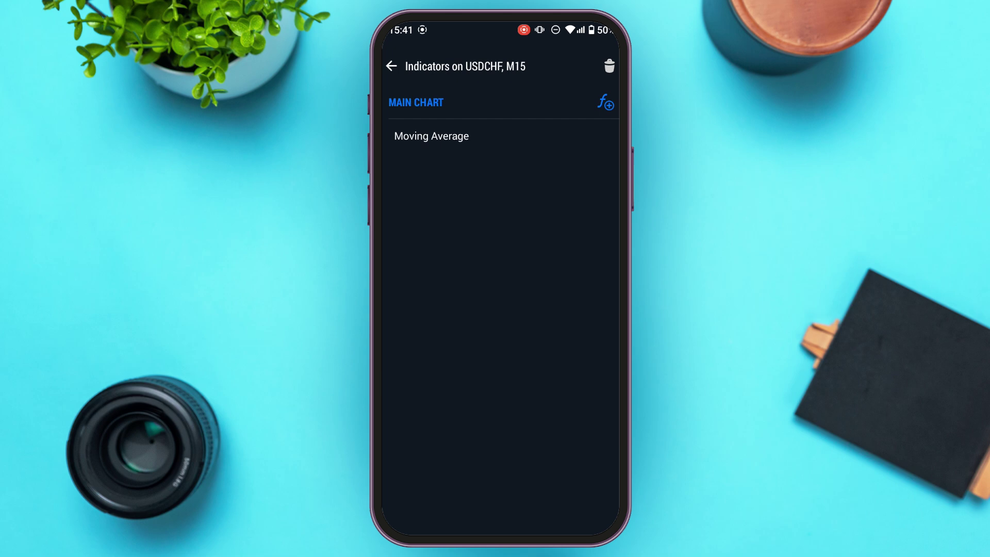
Return to the USDCHF M15 chart to view the red Moving Average line.
left_click(391, 66)
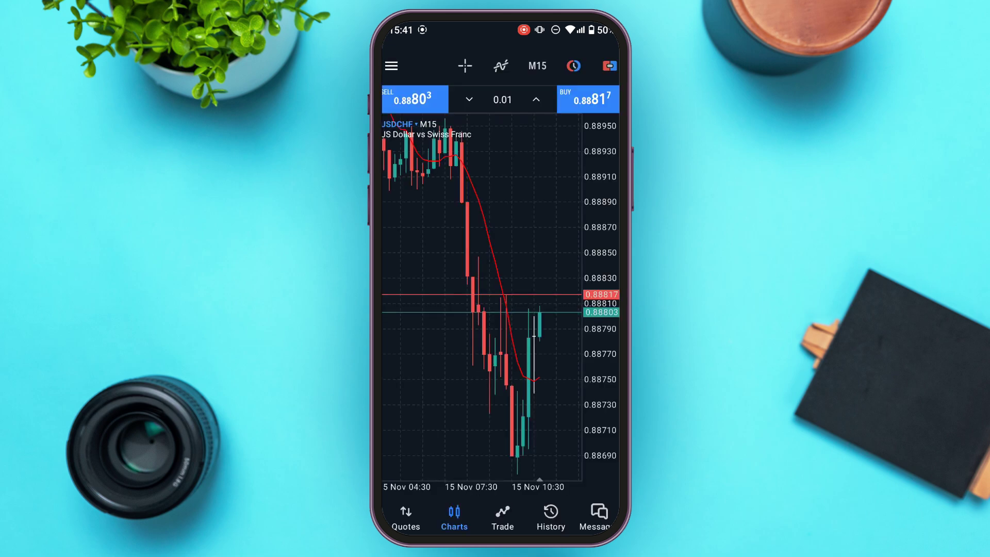